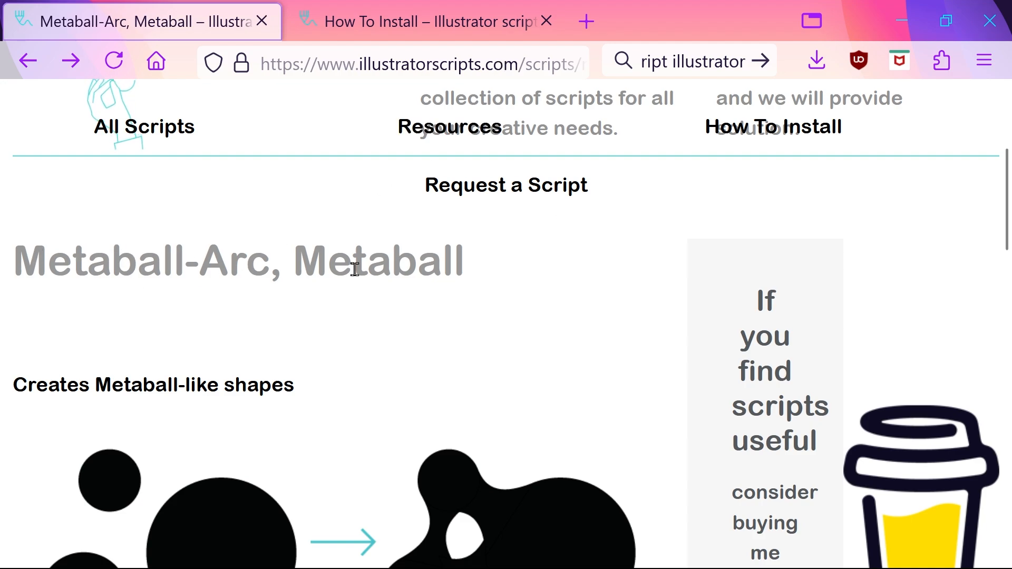
# Read through the Metaball-Arc script page, including its usage instructions and script info.
pyautogui.scroll(-5, 450, 279)
pyautogui.scroll(-1, 452, 284)
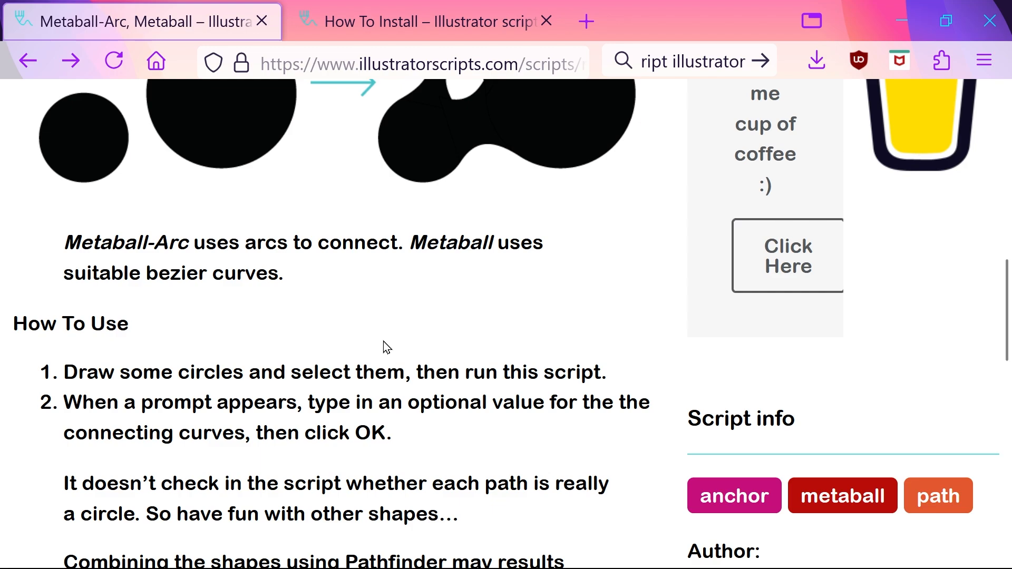
pyautogui.scroll(-4, 387, 348)
pyautogui.scroll(-2, 343, 354)
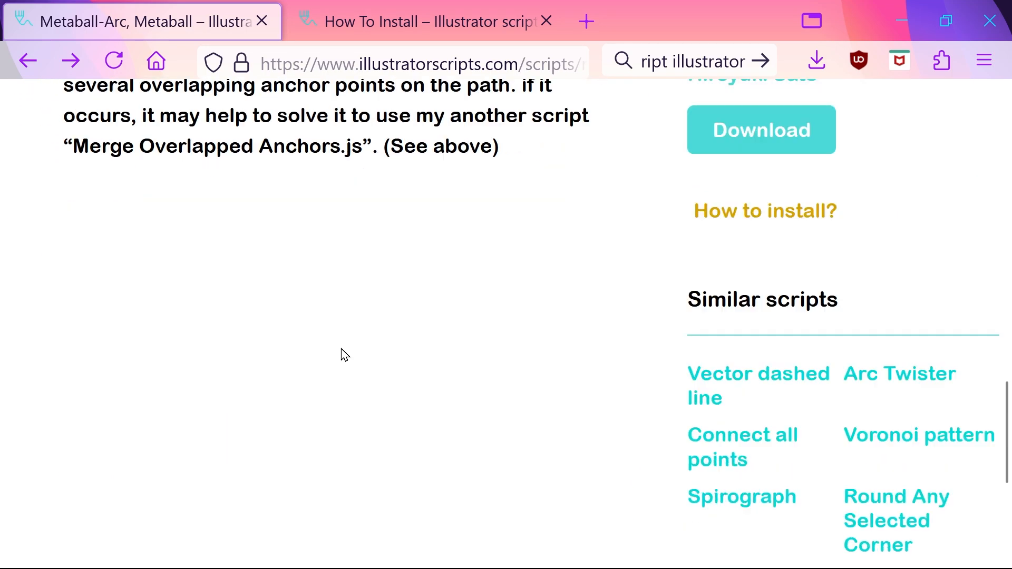
# Switch to Illustrator and look up the Metaball scripts in the installed aics_scripts_en-5 collection.
pyautogui.click(278, 549)
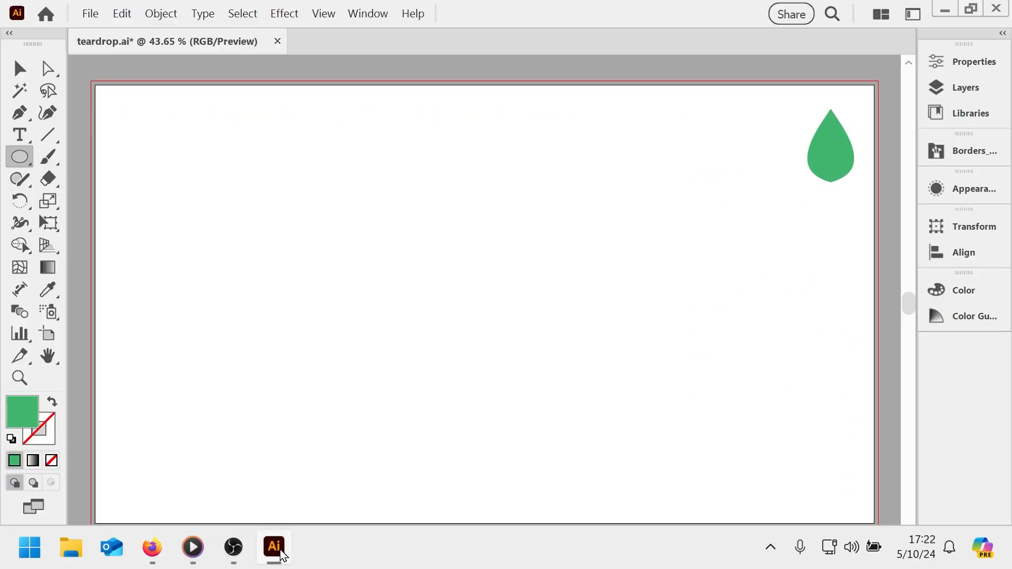
pyautogui.click(90, 13)
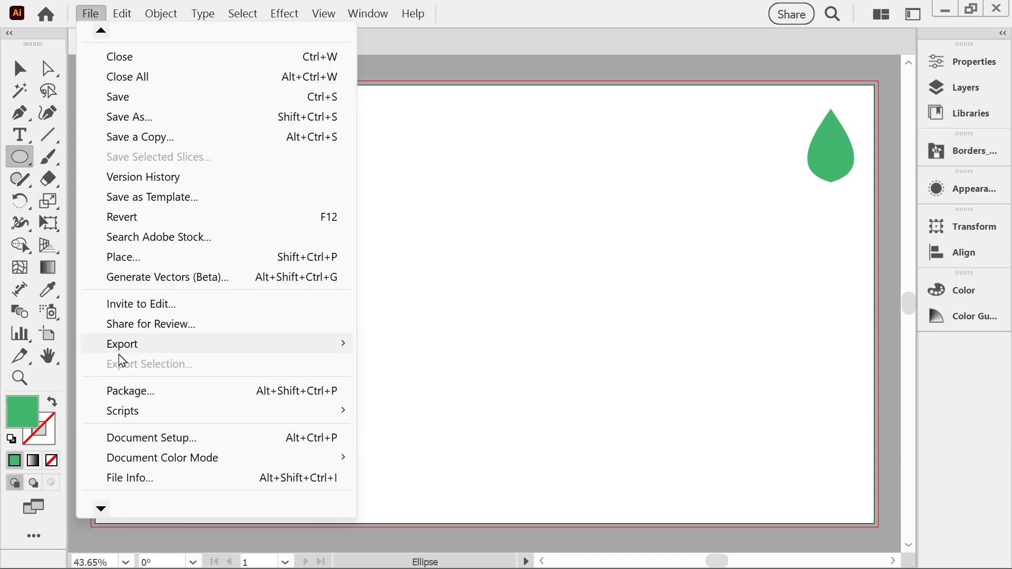
pyautogui.moveTo(126, 417)
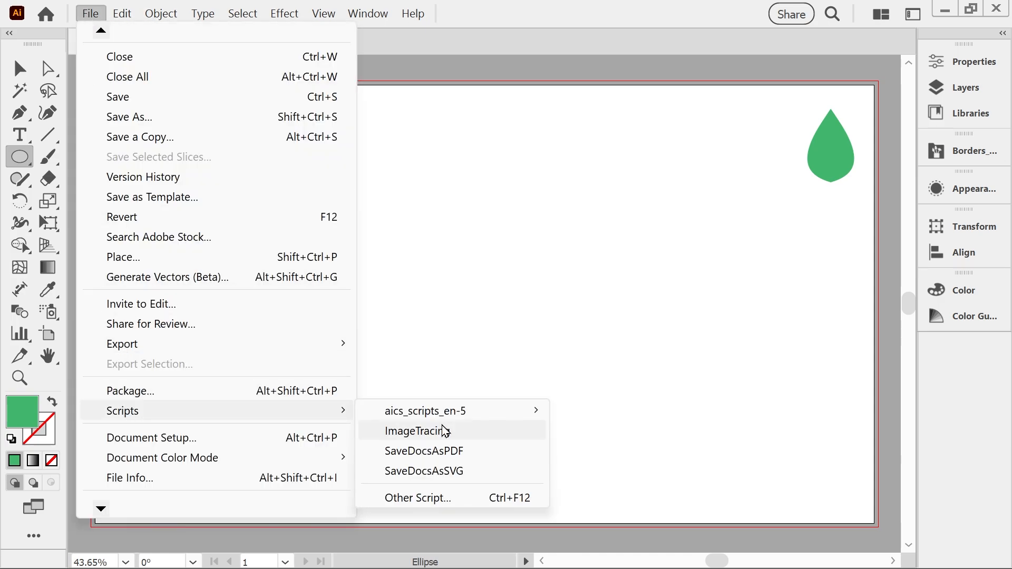
pyautogui.moveTo(435, 409)
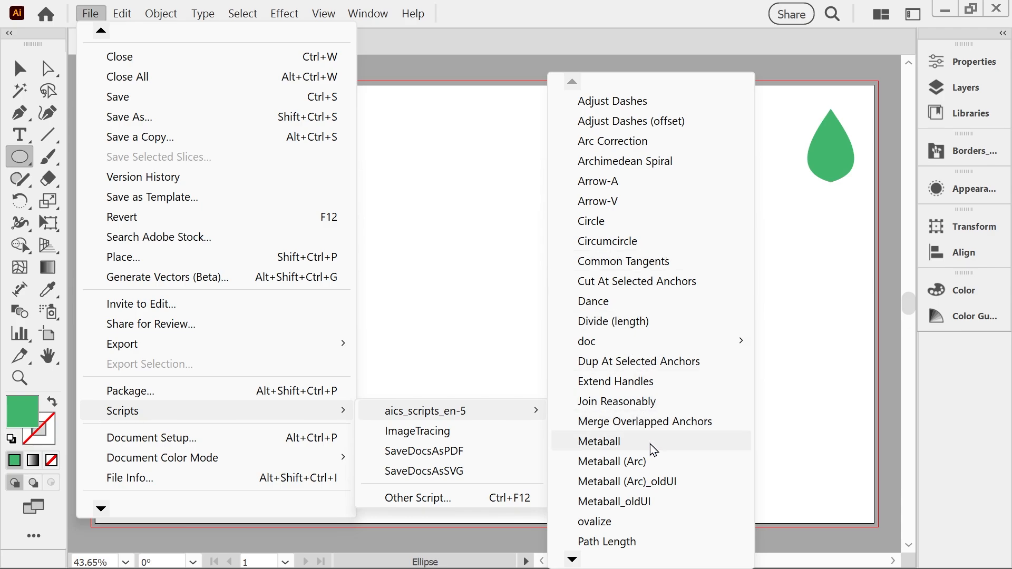
pyautogui.click(556, 8)
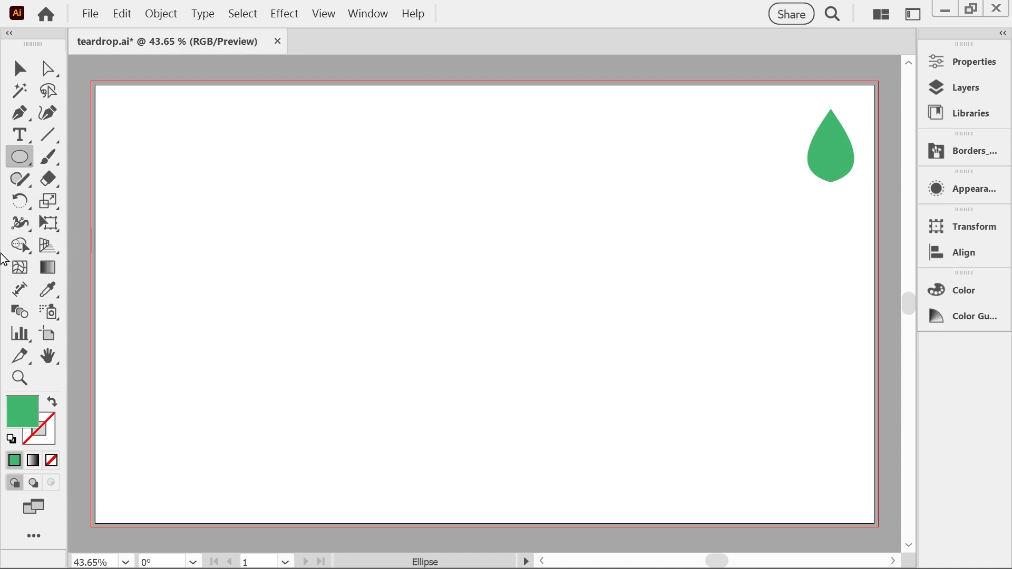
# Draw a small green circle on the left side of the artboard and a much larger one on the right.
pyautogui.moveTo(176, 241); pyautogui.dragTo(301, 370)
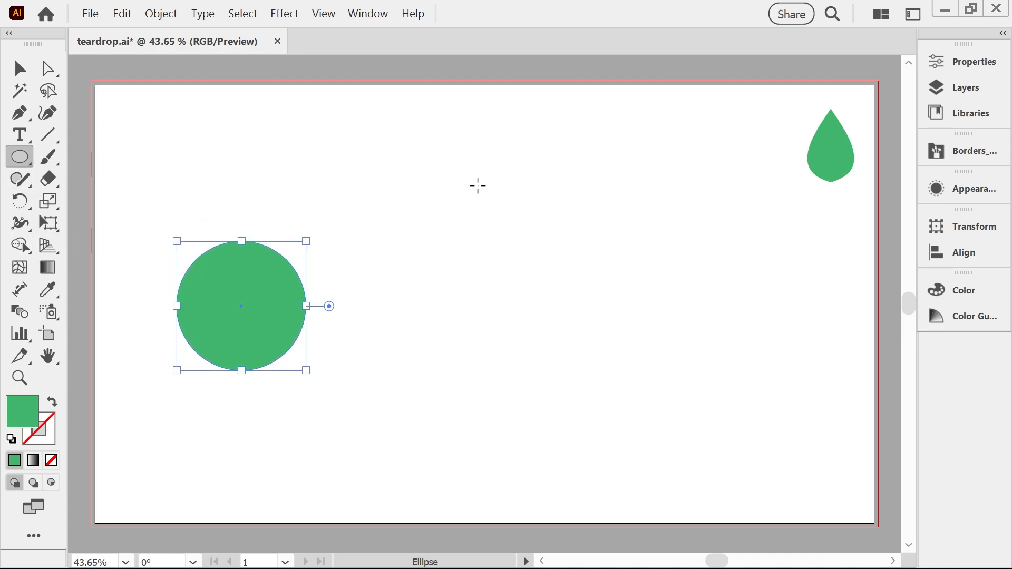
pyautogui.moveTo(493, 188); pyautogui.dragTo(818, 479)
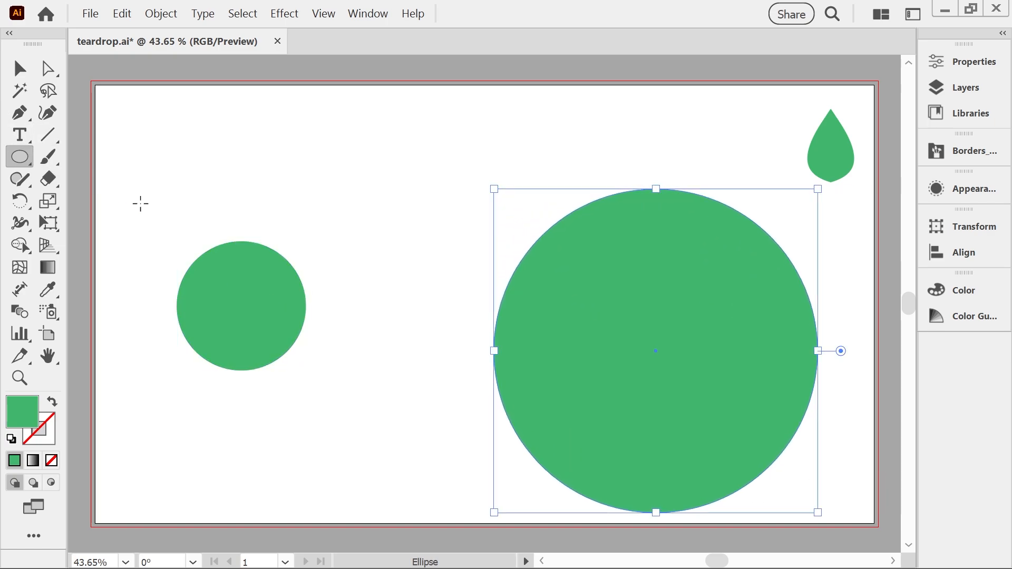
# Try the Metaball (Arc) script on the two circles with preview enabled and a reduced center angle, then dismiss it.
pyautogui.press('v')
pyautogui.moveTo(146, 172); pyautogui.dragTo(587, 390)
pyautogui.click(94, 15)
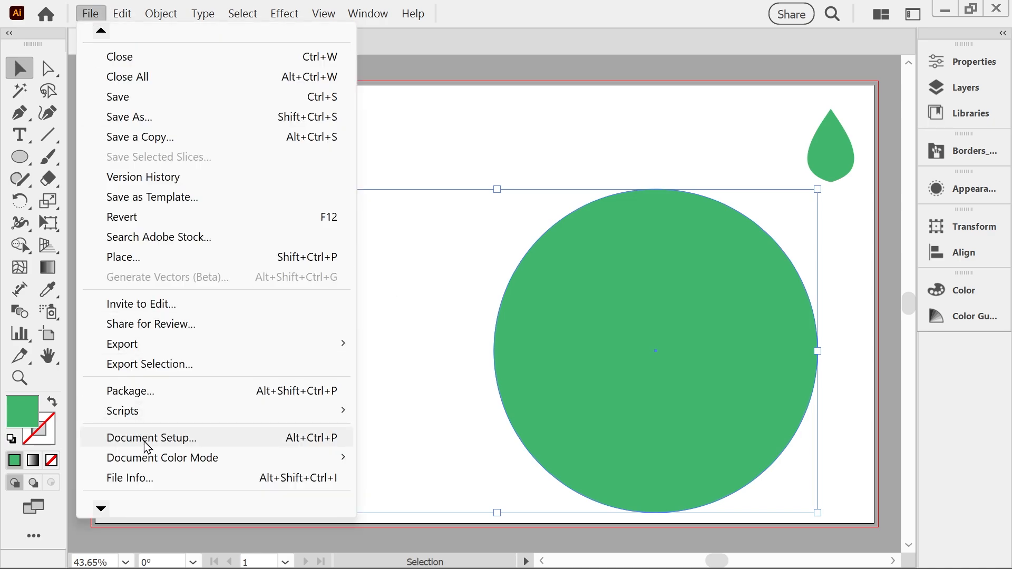
pyautogui.moveTo(458, 410)
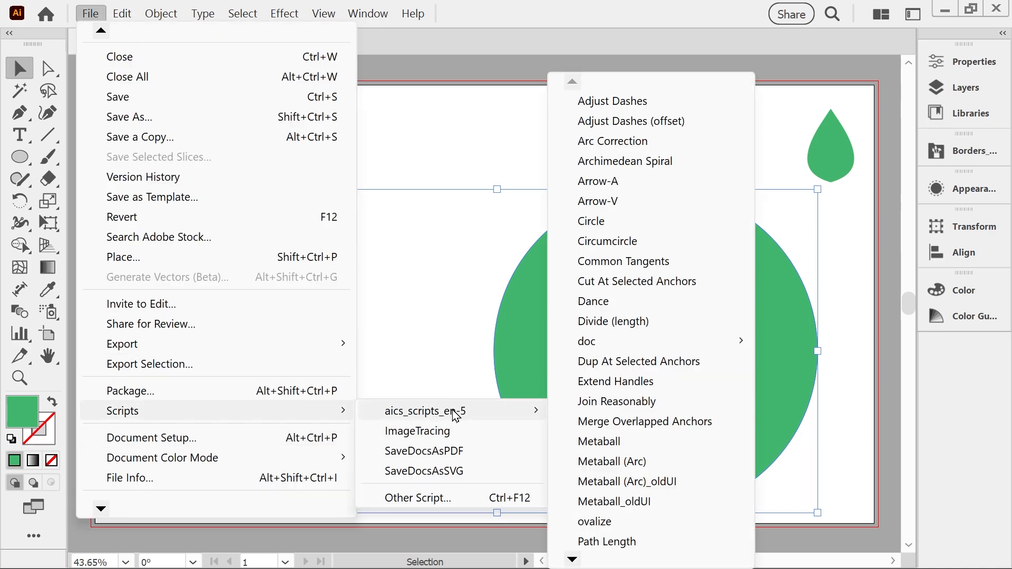
pyautogui.click(612, 462)
pyautogui.moveTo(490, 203); pyautogui.dragTo(518, 35)
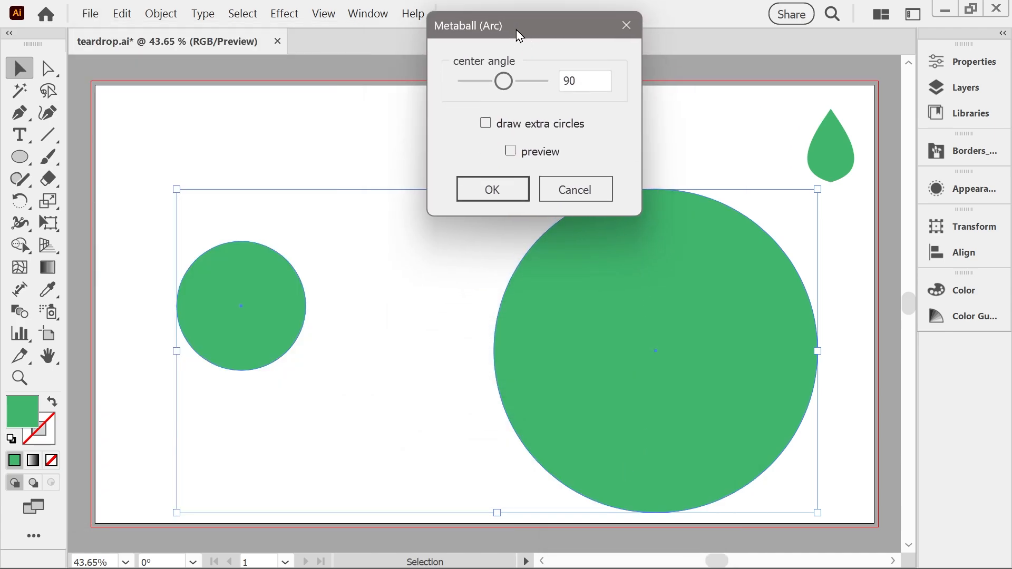
pyautogui.click(510, 151)
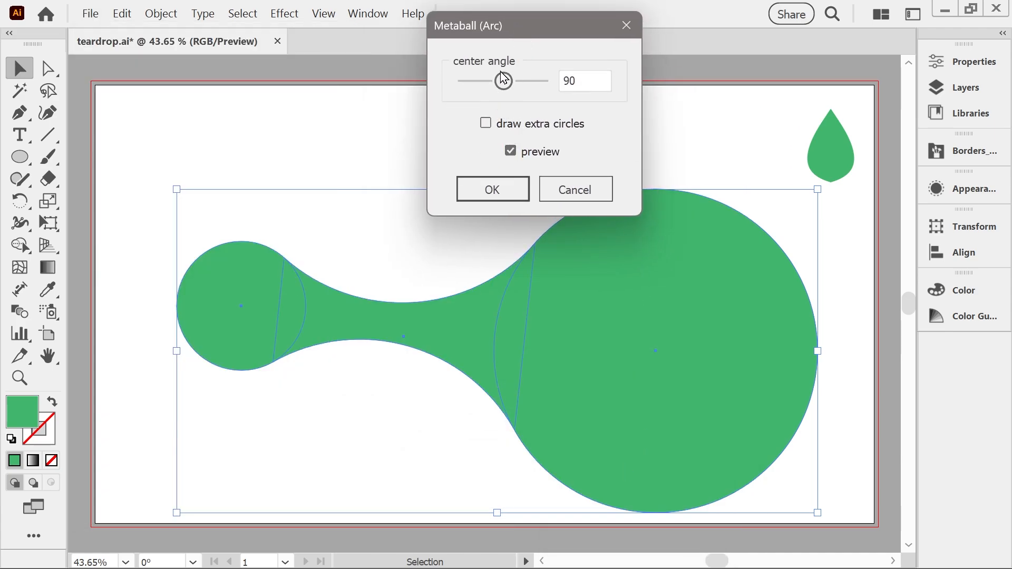
pyautogui.moveTo(499, 94)
pyautogui.mouseDown()
pyautogui.moveTo(476, 92)
pyautogui.moveTo(530, 91)
pyautogui.moveTo(485, 94)
pyautogui.mouseUp()
pyautogui.click(589, 195)
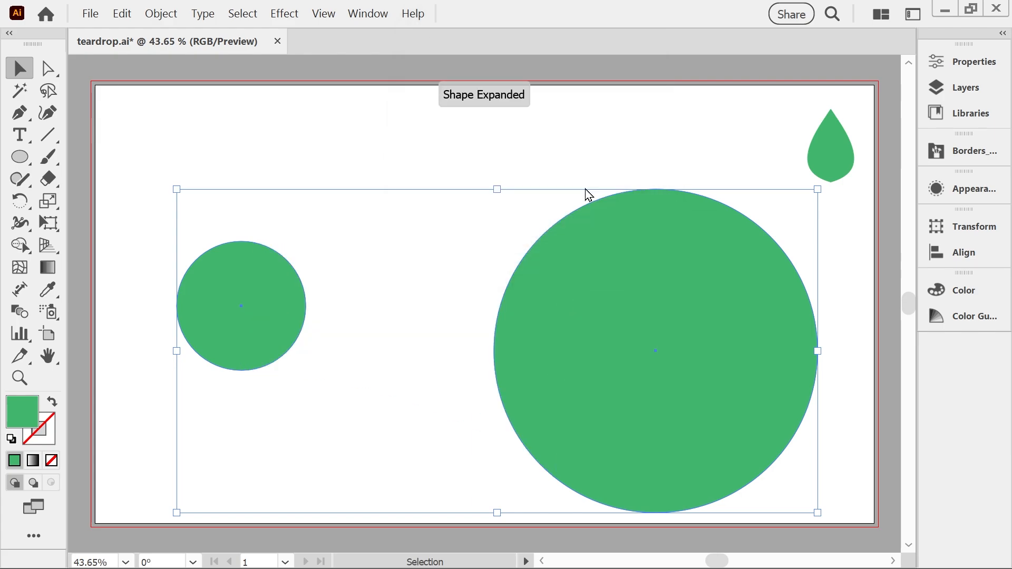
# Replace the two circles with a small green rectangle on the left and a larger one on the right.
pyautogui.press('Delete')
pyautogui.press('m')
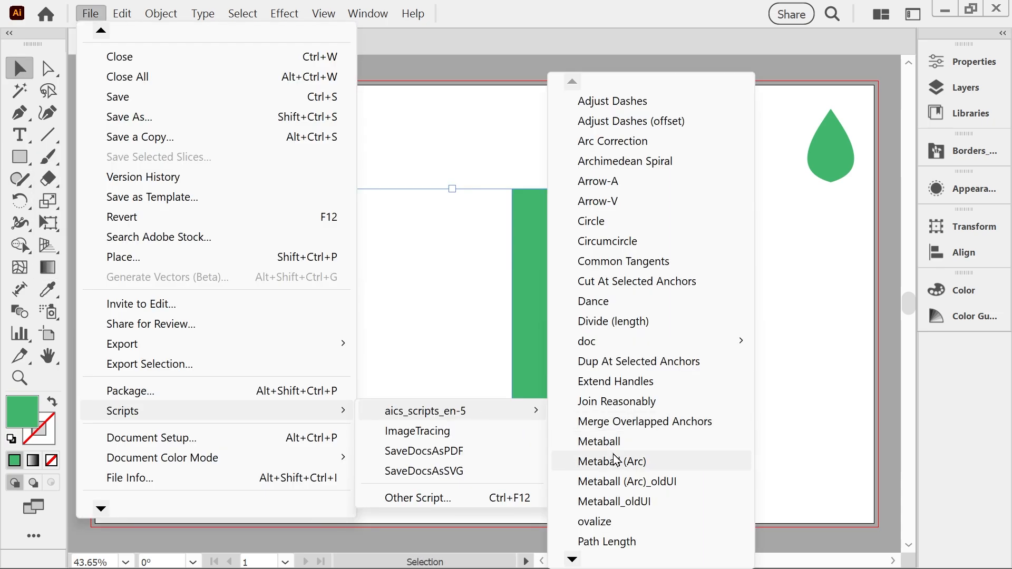
# Try the Metaball (Arc) script on the two rectangles with preview enabled and a 49.5 center angle, then dismiss it.
pyautogui.click(612, 461)
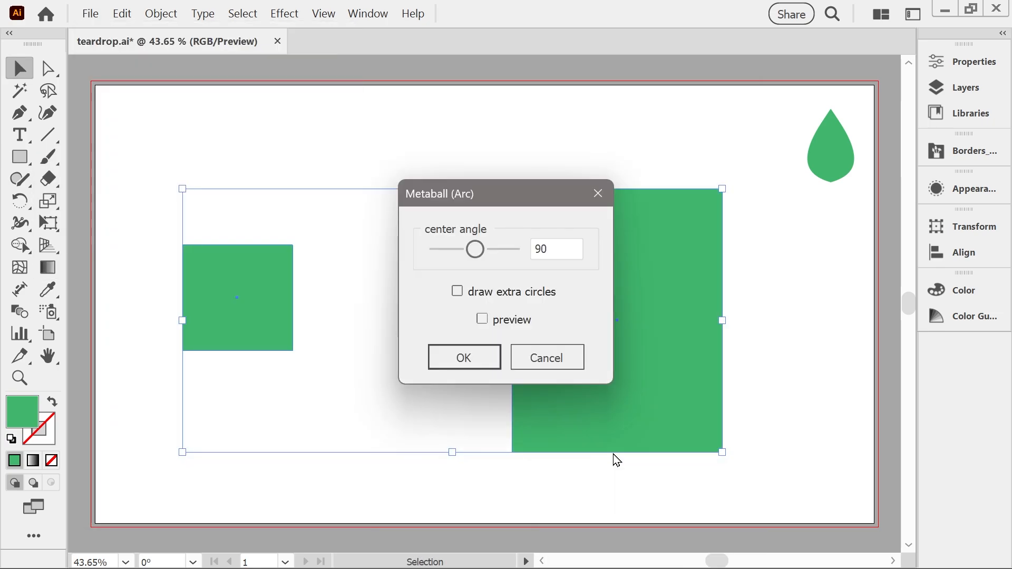
pyautogui.moveTo(473, 197); pyautogui.dragTo(461, 19)
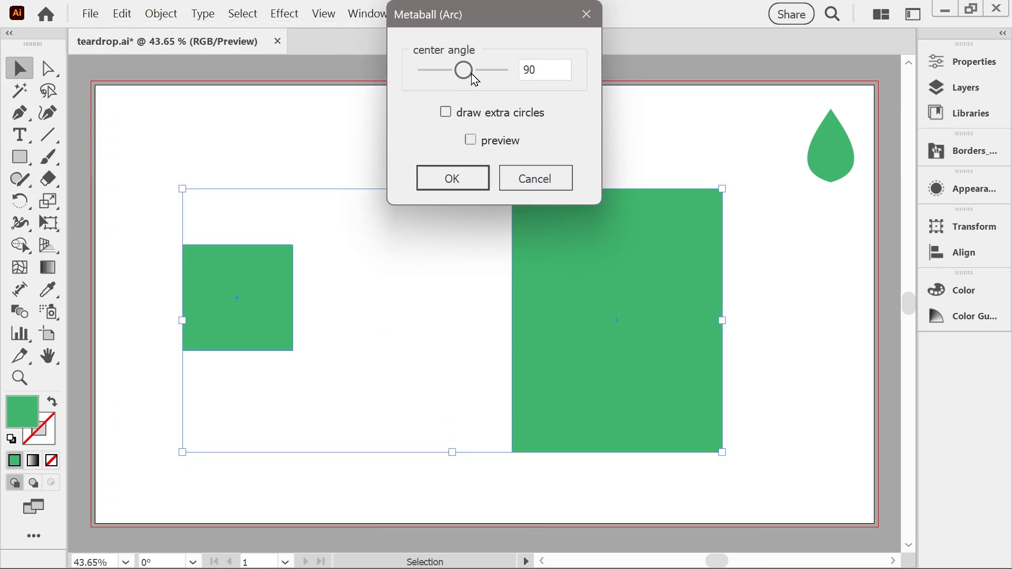
pyautogui.click(470, 141)
pyautogui.moveTo(463, 70)
pyautogui.mouseDown()
pyautogui.moveTo(424, 69)
pyautogui.moveTo(477, 85)
pyautogui.moveTo(428, 74)
pyautogui.moveTo(467, 80)
pyautogui.moveTo(447, 80)
pyautogui.mouseUp()
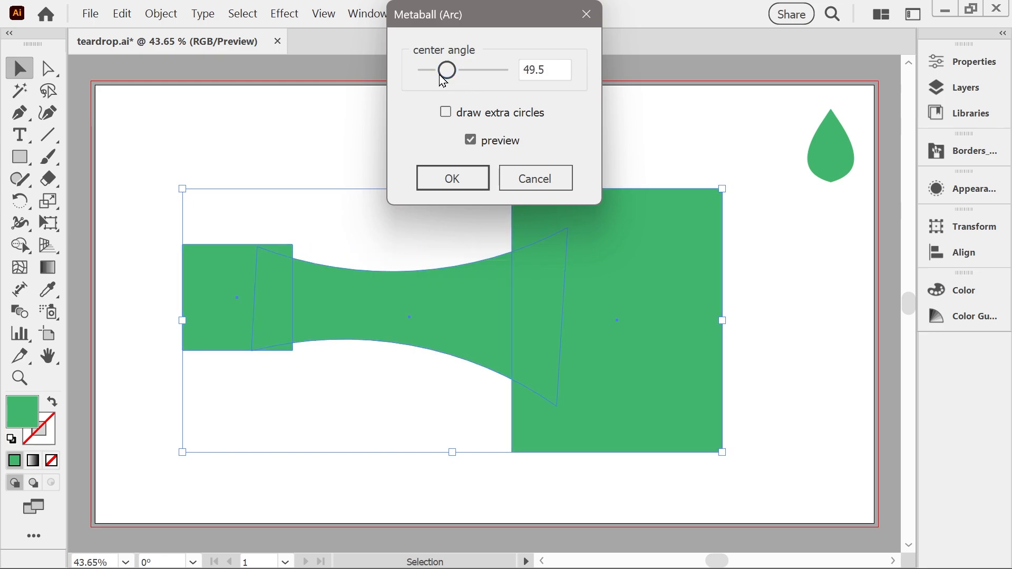
pyautogui.click(534, 183)
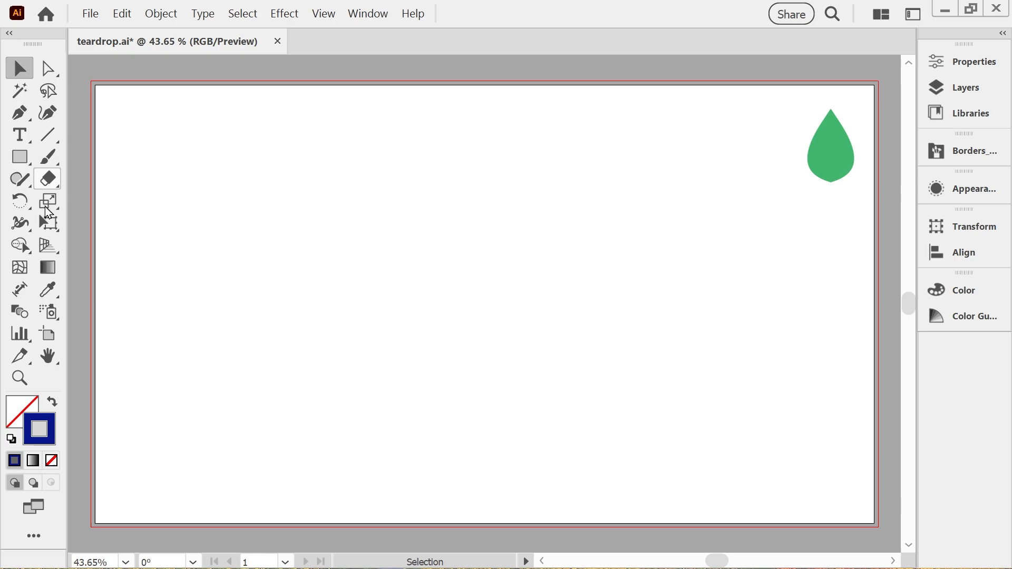
# Paint a thin wavy navy brush stroke rising from left to right across the lower half of the artboard.
pyautogui.click(47, 157)
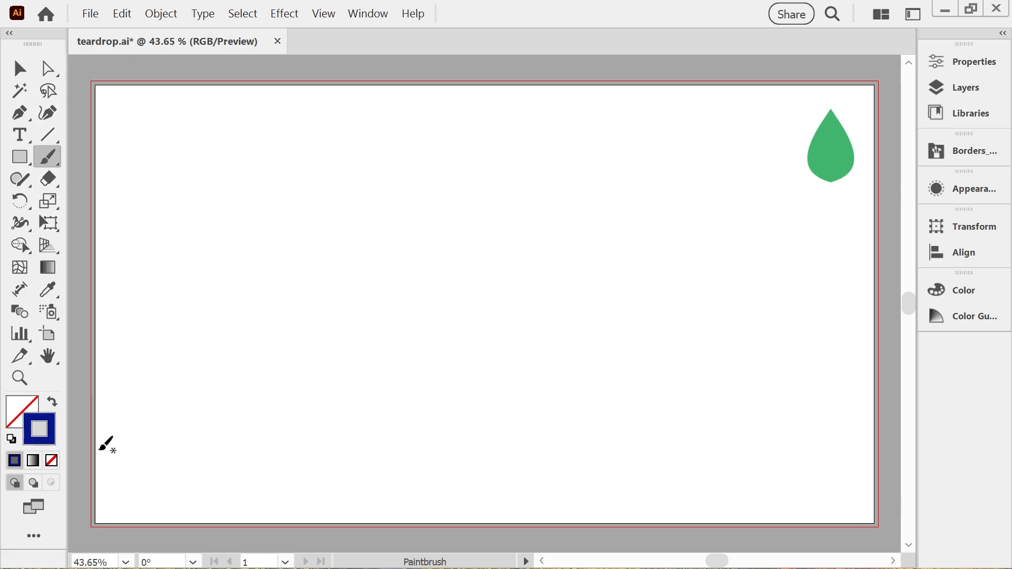
pyautogui.moveTo(119, 442)
pyautogui.mouseDown()
pyautogui.moveTo(184, 440)
pyautogui.moveTo(220, 425)
pyautogui.moveTo(270, 430)
pyautogui.moveTo(322, 412)
pyautogui.moveTo(453, 408)
pyautogui.moveTo(514, 389)
pyautogui.moveTo(594, 392)
pyautogui.moveTo(626, 373)
pyautogui.moveTo(728, 376)
pyautogui.moveTo(867, 332)
pyautogui.mouseUp()
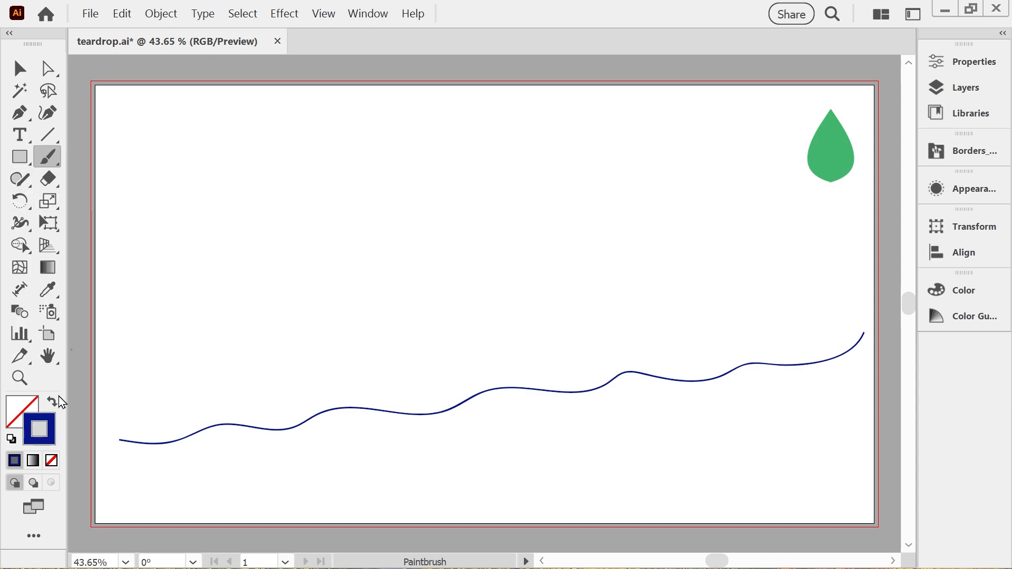
# Set the stroke colour to the White swatch and paint a second wavy stroke that repeatedly crosses the navy one.
pyautogui.doubleClick(48, 433)
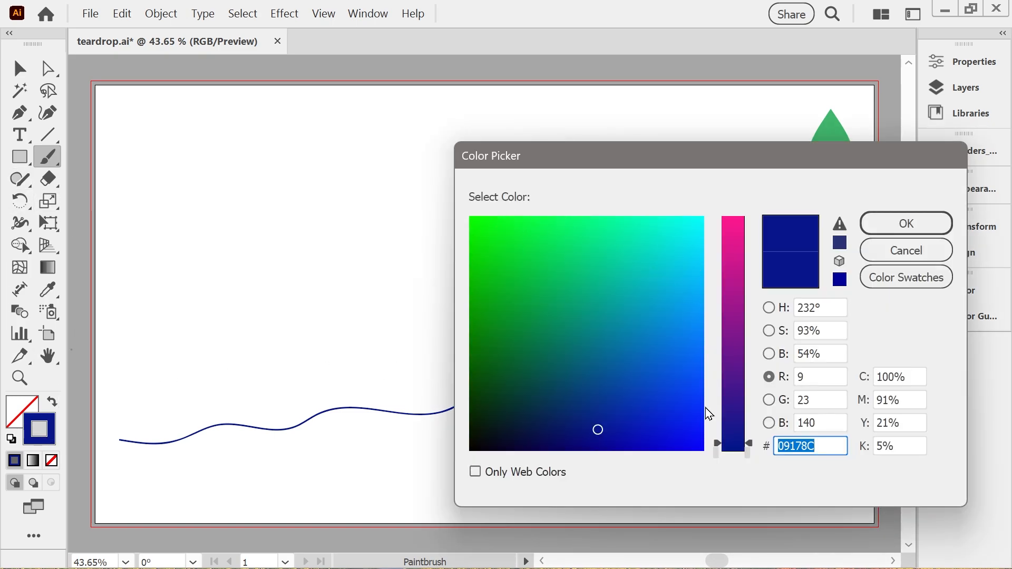
pyautogui.click(871, 270)
pyautogui.click(533, 234)
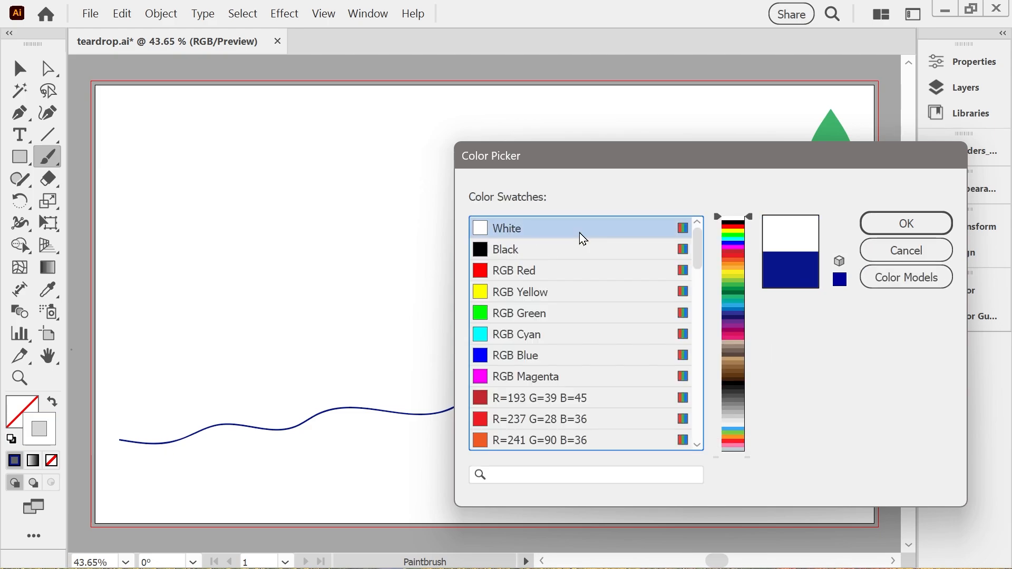
pyautogui.click(885, 223)
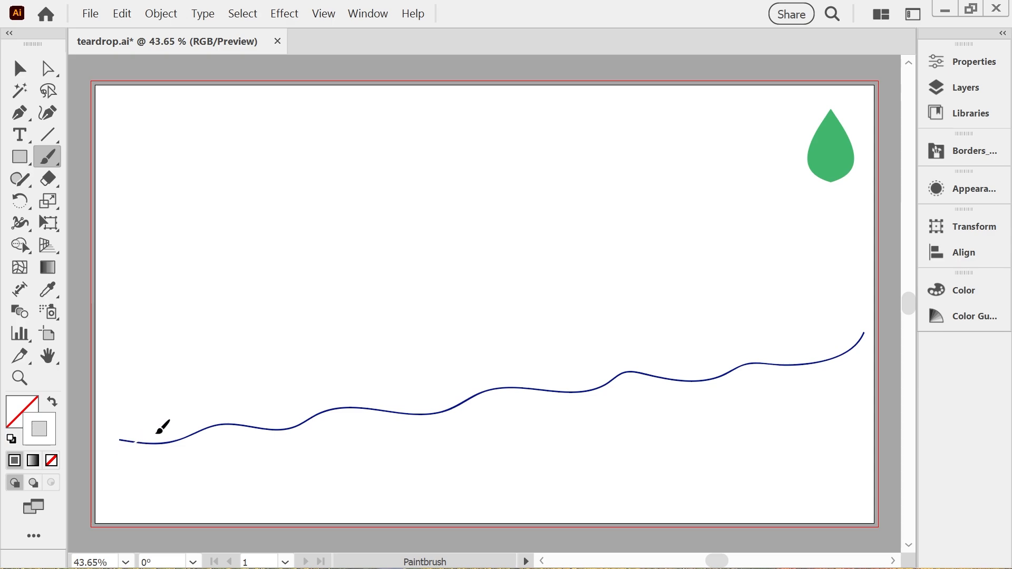
pyautogui.moveTo(157, 433); pyautogui.dragTo(242, 436)
pyautogui.moveTo(377, 411); pyautogui.dragTo(636, 378)
pyautogui.moveTo(831, 347); pyautogui.dragTo(867, 342)
# Select the navy and white wavy strokes and blend them into a twisted ribbon.
pyautogui.click(19, 69)
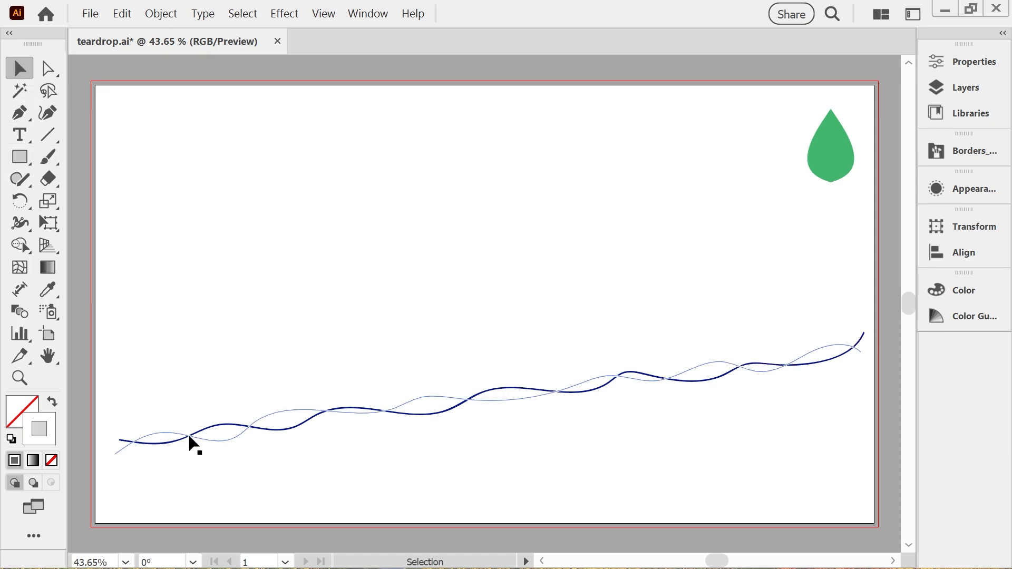
pyautogui.moveTo(116, 383); pyautogui.dragTo(735, 427)
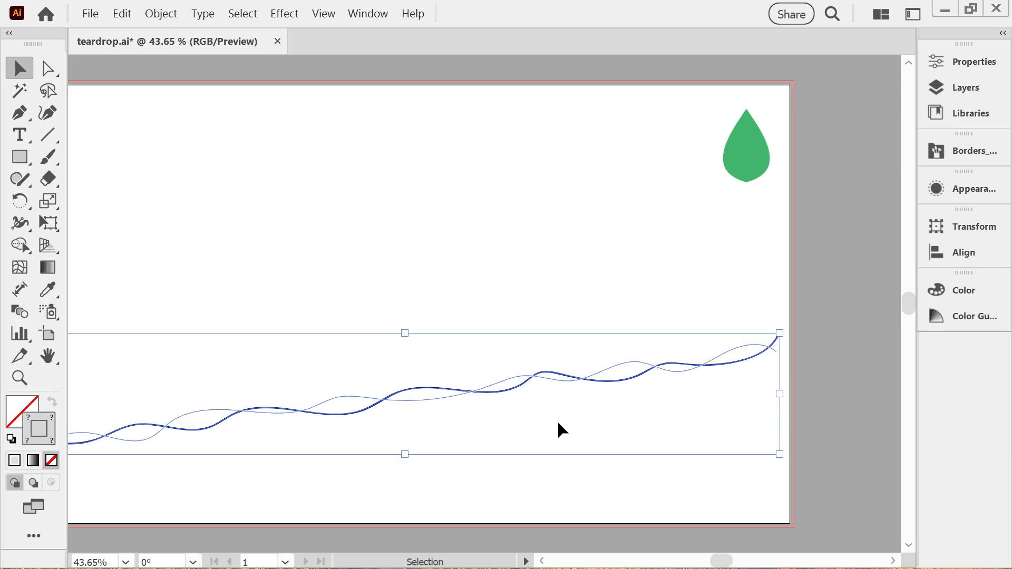
pyautogui.hscroll(-3, 485, 425)
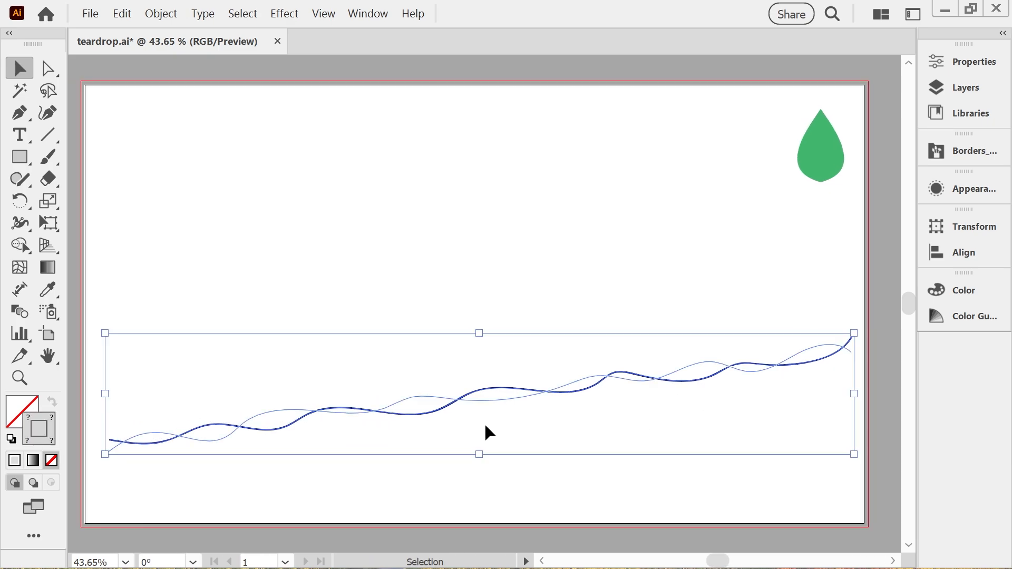
pyautogui.hotkey('ctrl', 'alt', 'b')
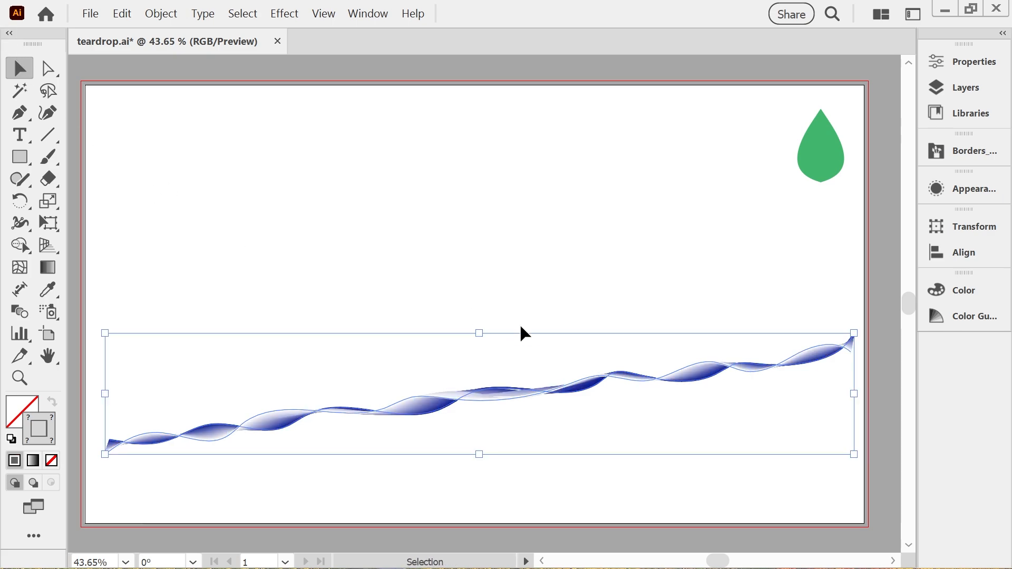
# Try stretching the blended ribbon upward to make it taller, then undo the stretch and the blend.
pyautogui.moveTo(480, 300); pyautogui.dragTo(479, 239)
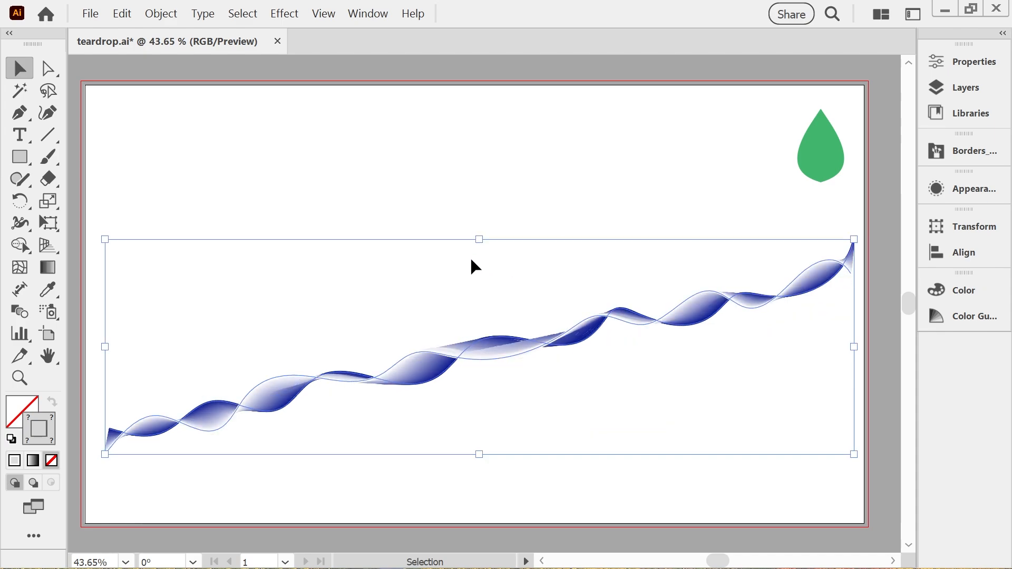
pyautogui.click(687, 438)
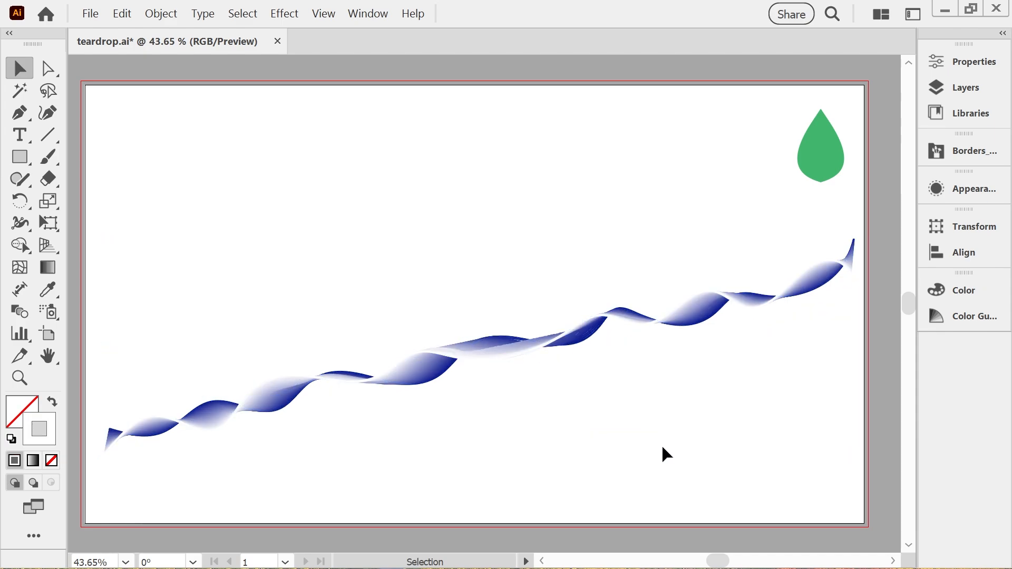
pyautogui.hotkey('ctrl', 'z')
pyautogui.hotkey('ctrl', 'z')
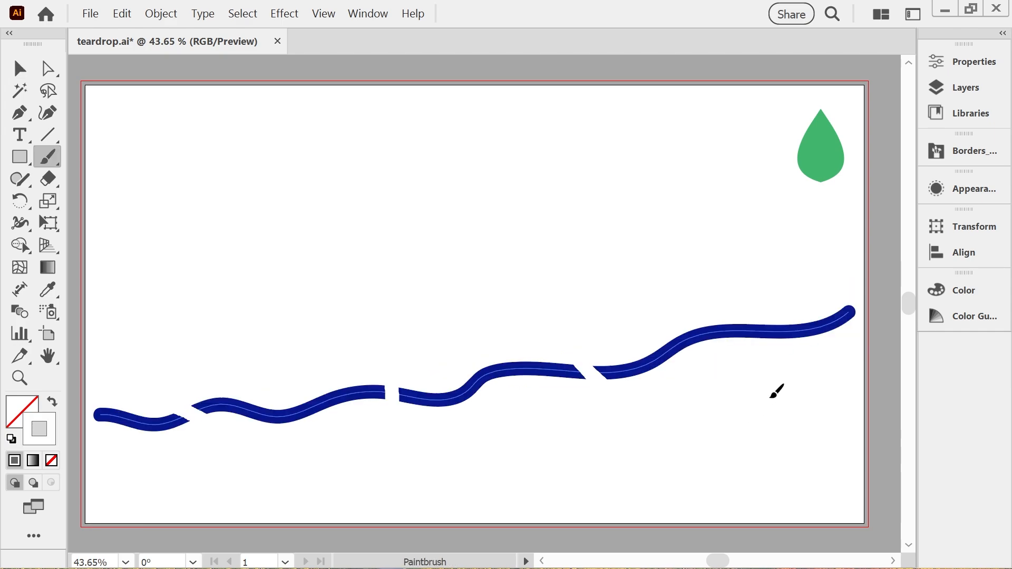
# Finish the white curve crossing the thick navy stroke near its right end, and blend the two strokes.
pyautogui.moveTo(772, 343); pyautogui.dragTo(774, 316)
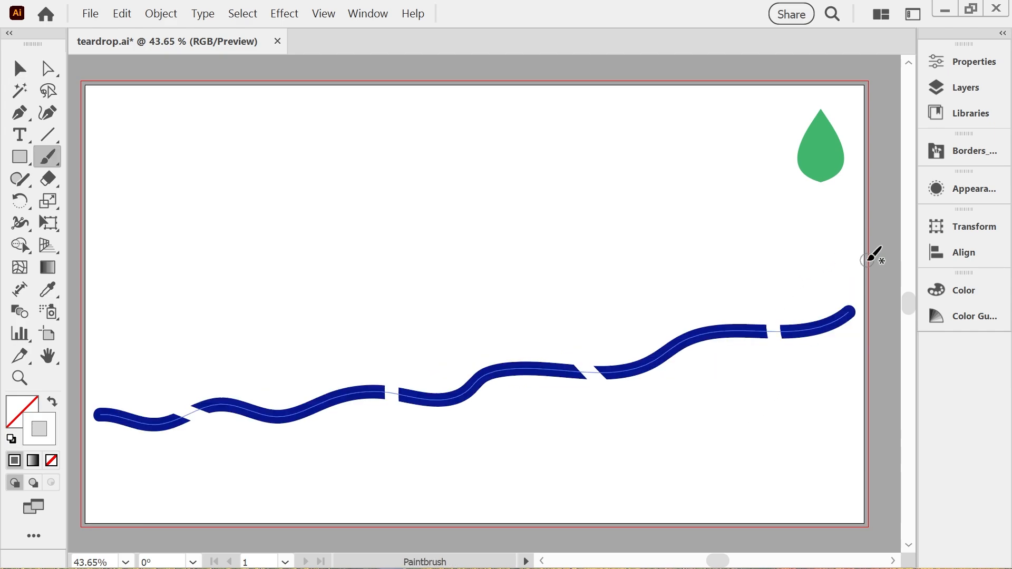
pyautogui.click(20, 70)
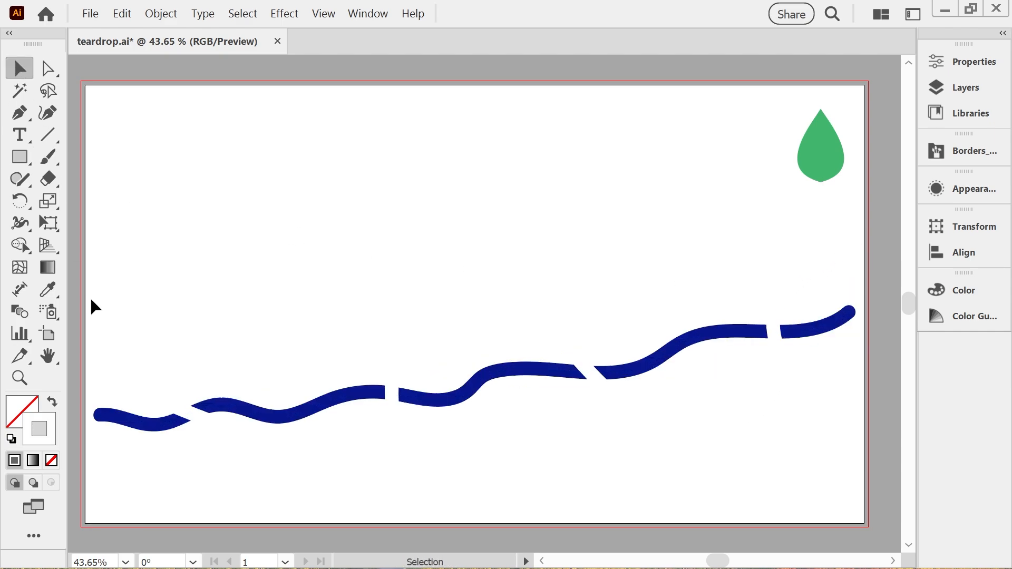
pyautogui.moveTo(182, 367)
pyautogui.mouseDown()
pyautogui.moveTo(750, 458)
pyautogui.moveTo(859, 453)
pyautogui.mouseUp()
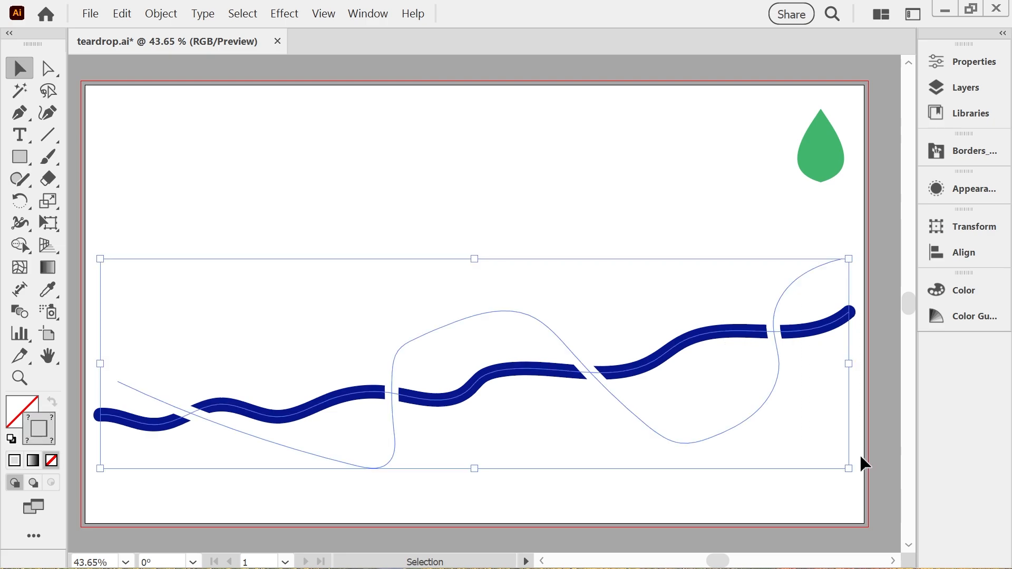
pyautogui.hotkey('ctrl', 'alt', 'b')
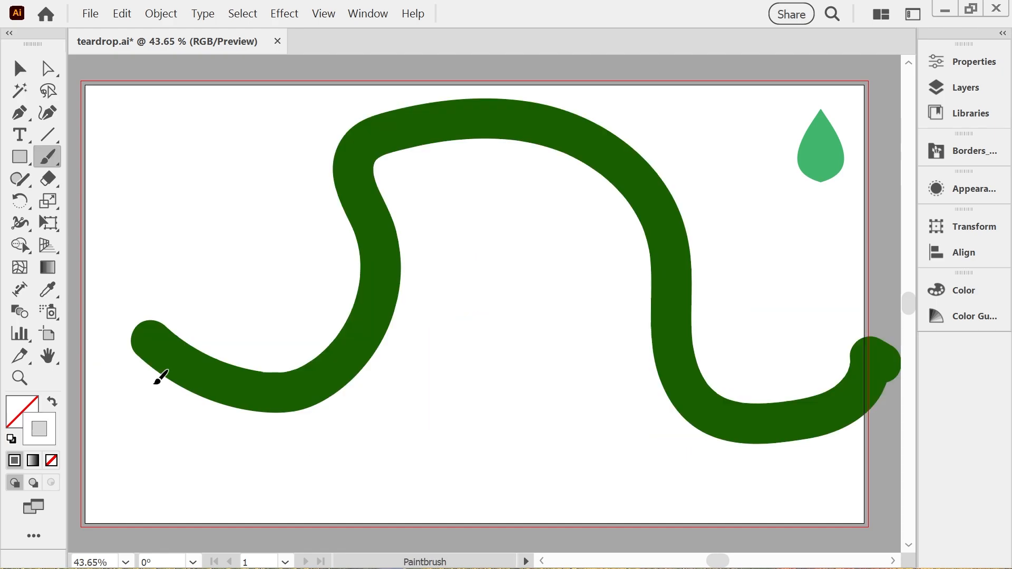
# Paint a long white stroke that weaves across the dark green curve, loops back around its lower-right bend and recrosses it towards the upper left.
pyautogui.moveTo(158, 378); pyautogui.dragTo(238, 353)
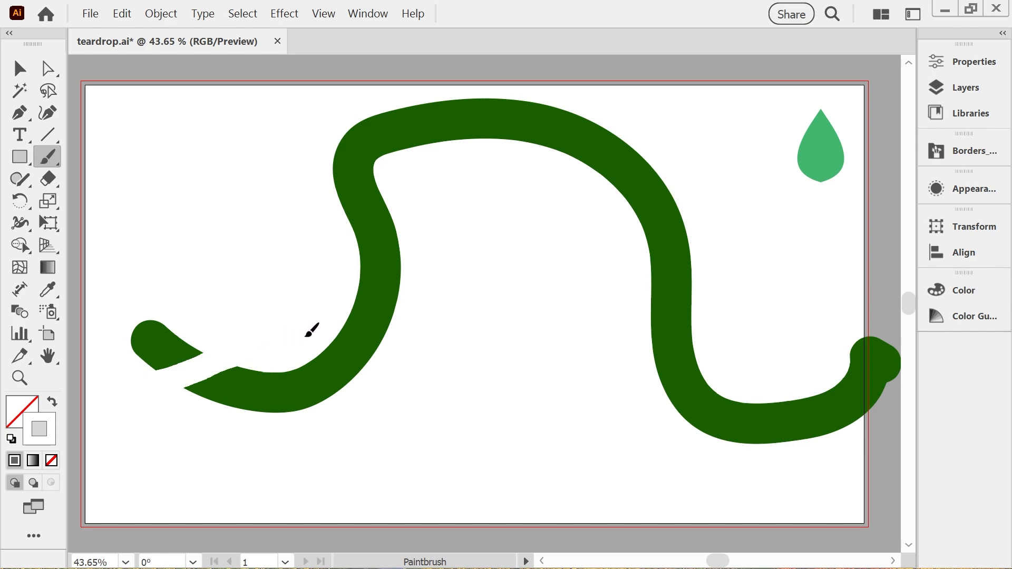
pyautogui.moveTo(311, 331); pyautogui.dragTo(387, 348)
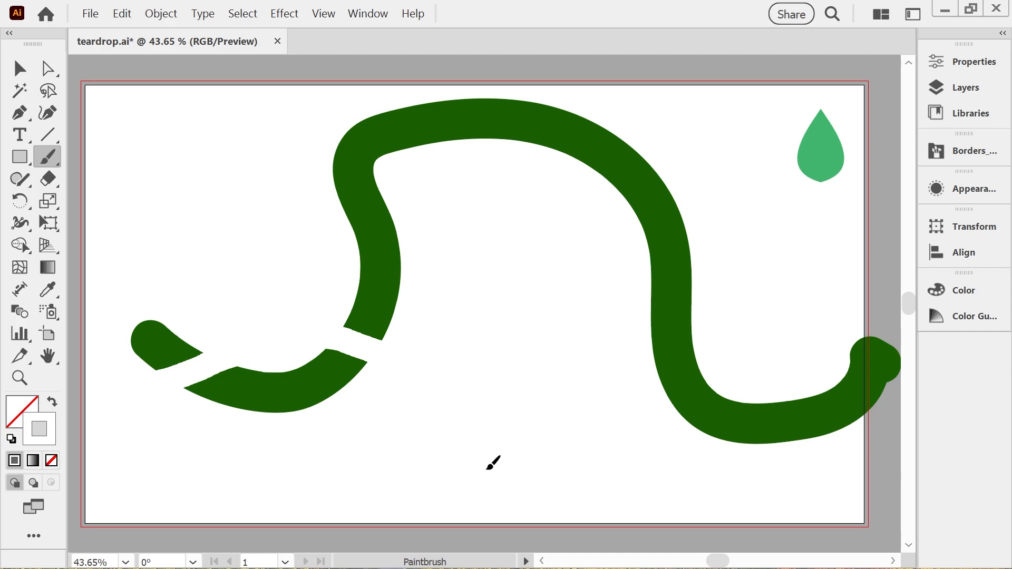
pyautogui.moveTo(726, 446)
pyautogui.mouseDown()
pyautogui.moveTo(748, 428)
pyautogui.moveTo(758, 393)
pyautogui.mouseUp()
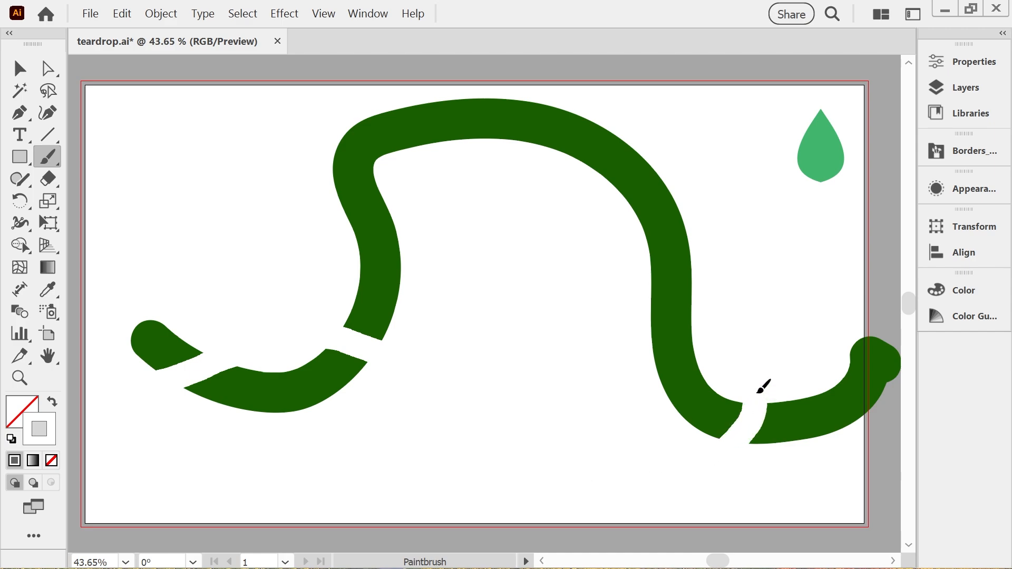
pyautogui.moveTo(697, 227)
pyautogui.mouseDown()
pyautogui.moveTo(622, 209)
pyautogui.moveTo(546, 215)
pyautogui.mouseUp()
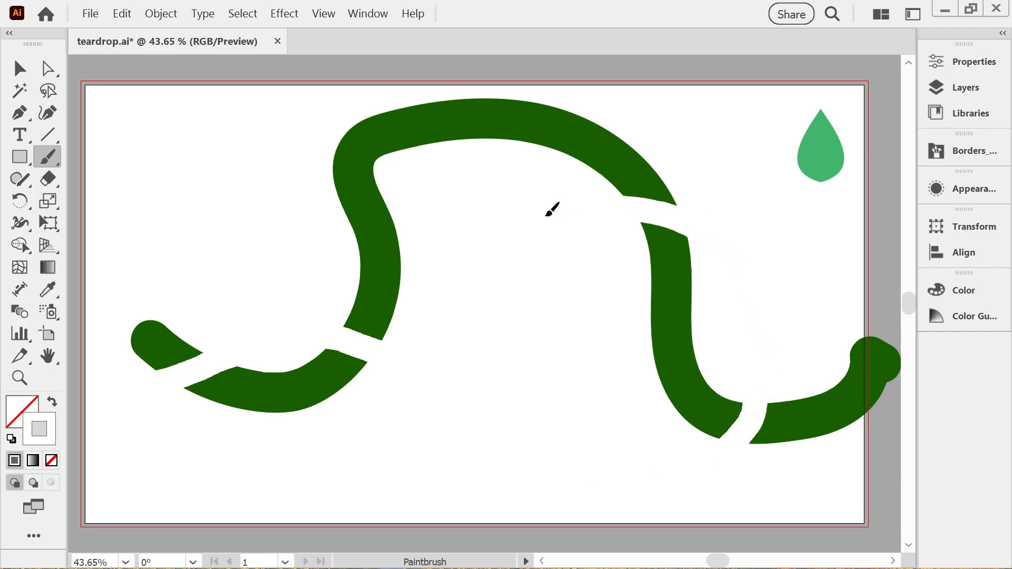
pyautogui.moveTo(404, 245); pyautogui.dragTo(316, 234)
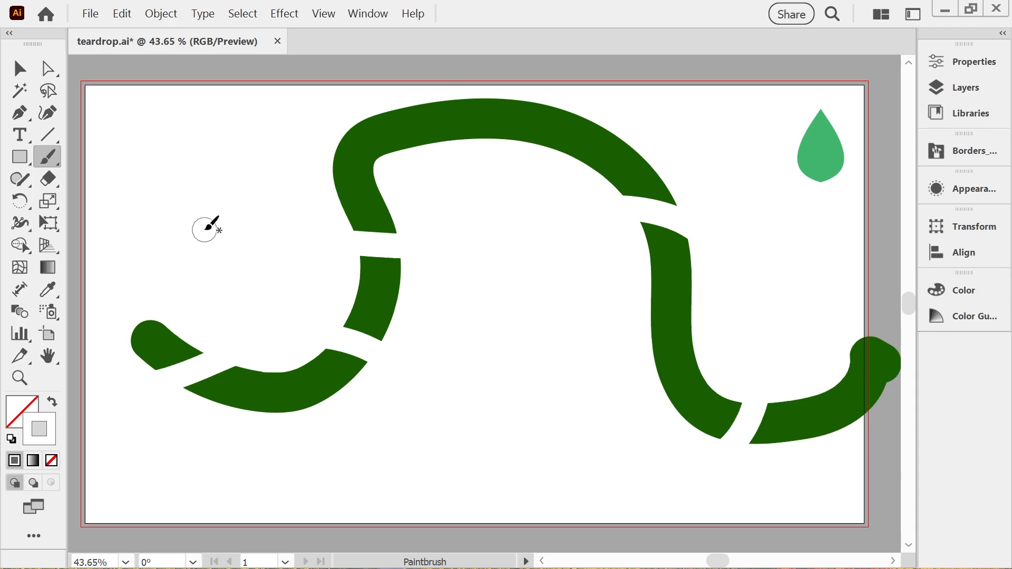
pyautogui.press('ctrl')
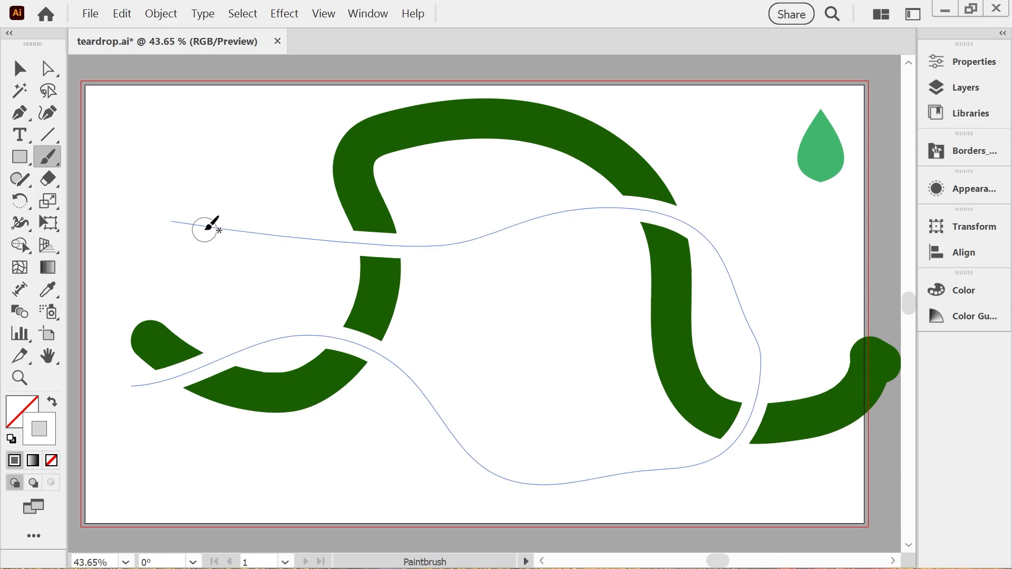
# Select the dark green and white strokes, blend them into a twisted ribbon shape, and deselect the result.
pyautogui.press('v')
pyautogui.moveTo(135, 129); pyautogui.dragTo(708, 405)
pyautogui.hotkey('ctrl', 'alt', 'b')
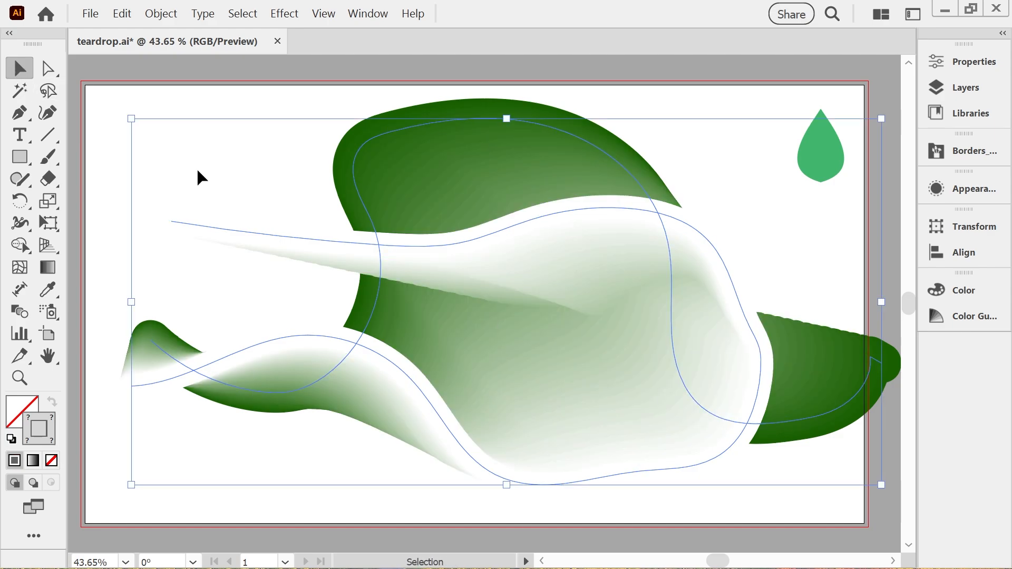
pyautogui.click(91, 142)
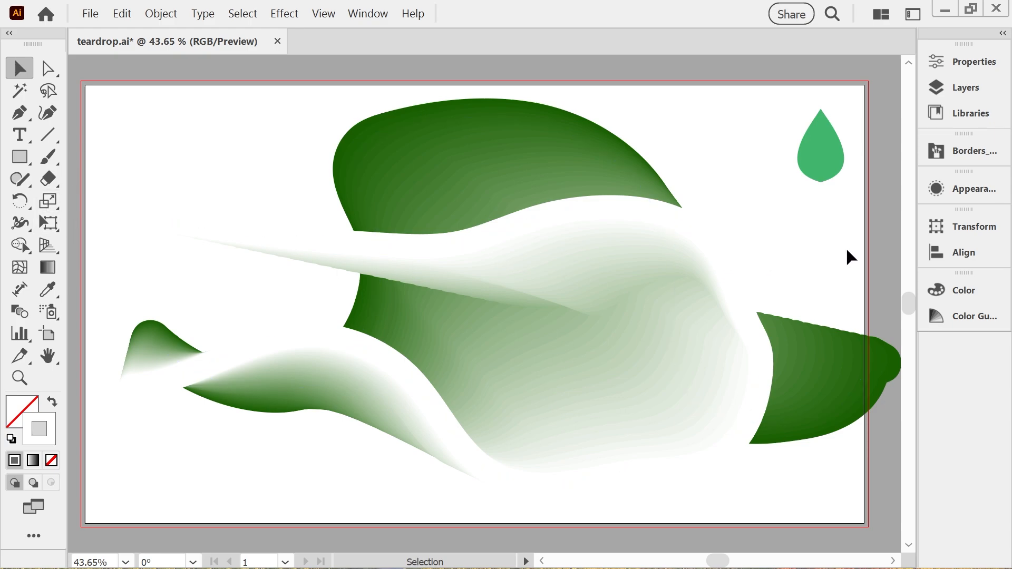
# Lower the green-to-white blend's specified steps, trying 30 and 20, until the colour bands separate, keeping the original orientation, and apply.
pyautogui.click(617, 430)
pyautogui.doubleClick(17, 313)
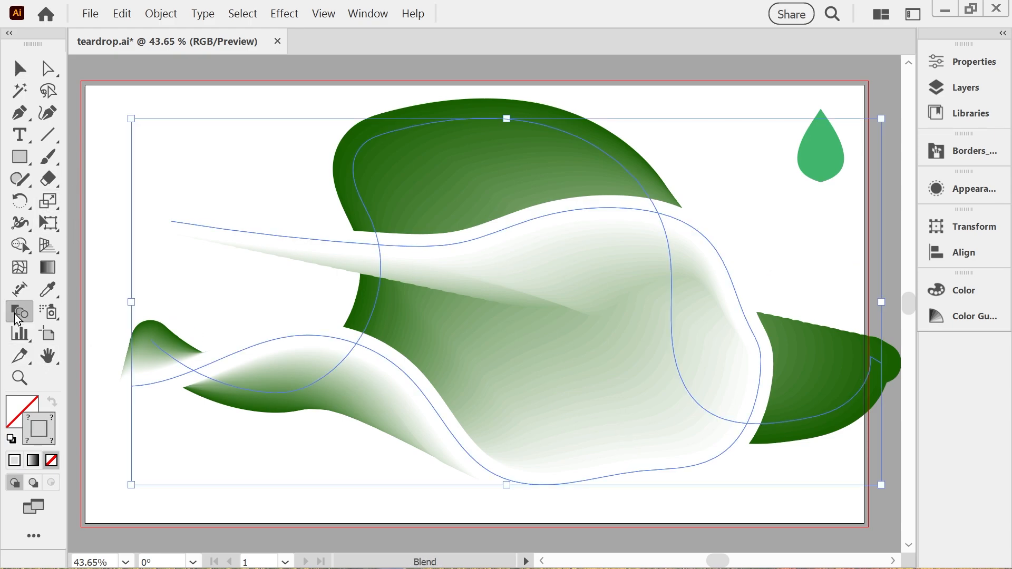
pyautogui.press('Tab')
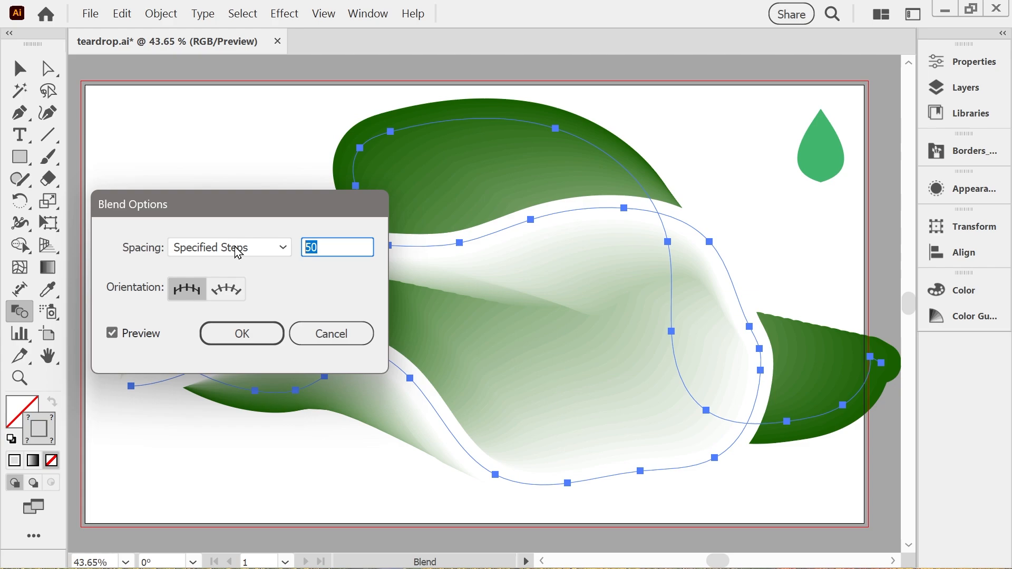
pyautogui.write('30')
pyautogui.click(226, 288)
pyautogui.click(187, 290)
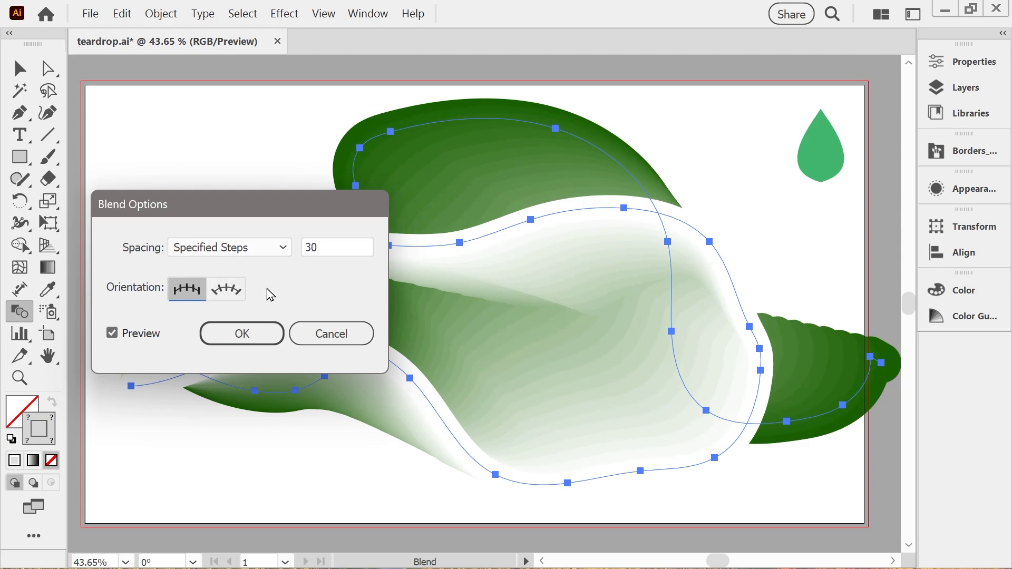
pyautogui.click(325, 247)
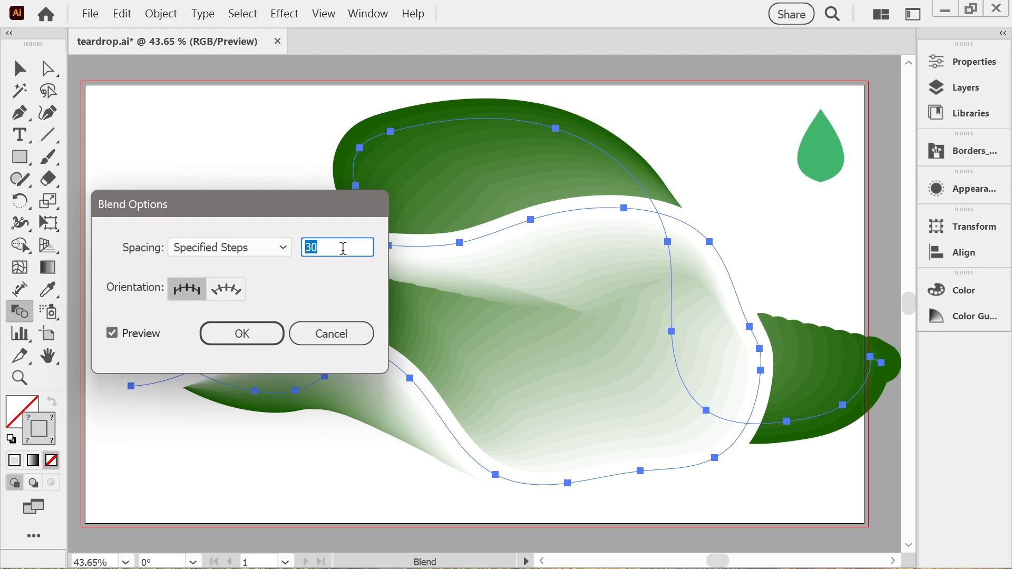
pyautogui.write('20')
pyautogui.click(241, 333)
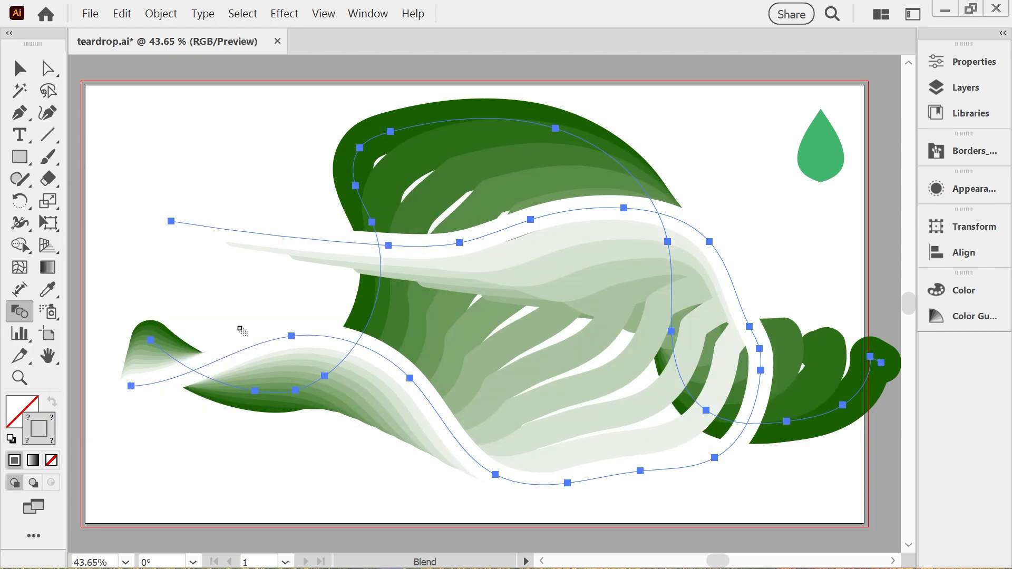